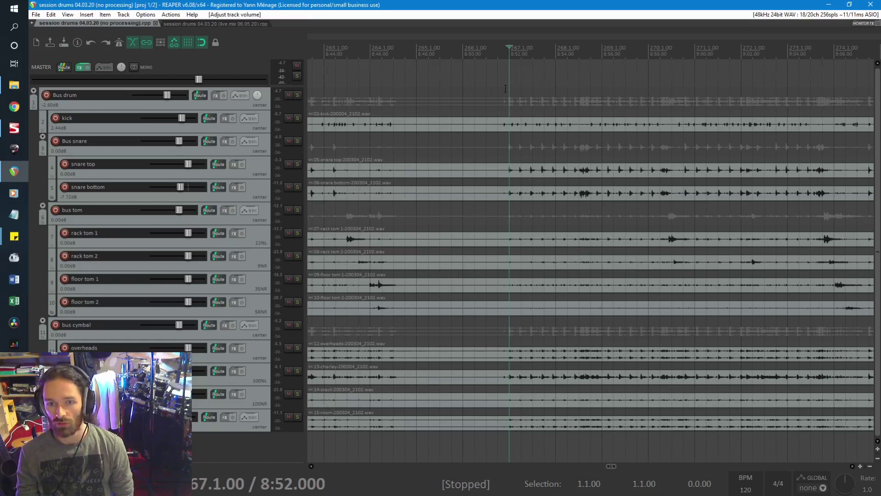
pyautogui.scroll(-5, 597, 90)
pyautogui.scroll(6, 601, 65)
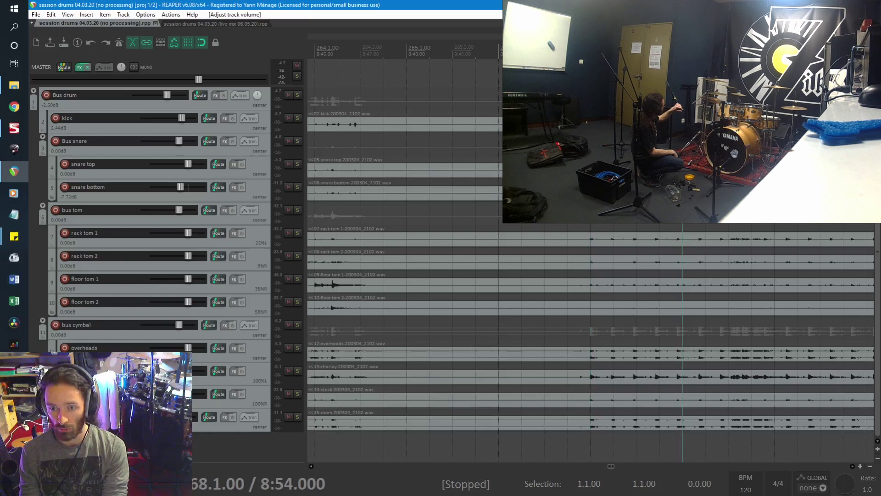
pyautogui.scroll(-2, 591, 257)
pyautogui.scroll(-4, 591, 257)
pyautogui.click(567, 257)
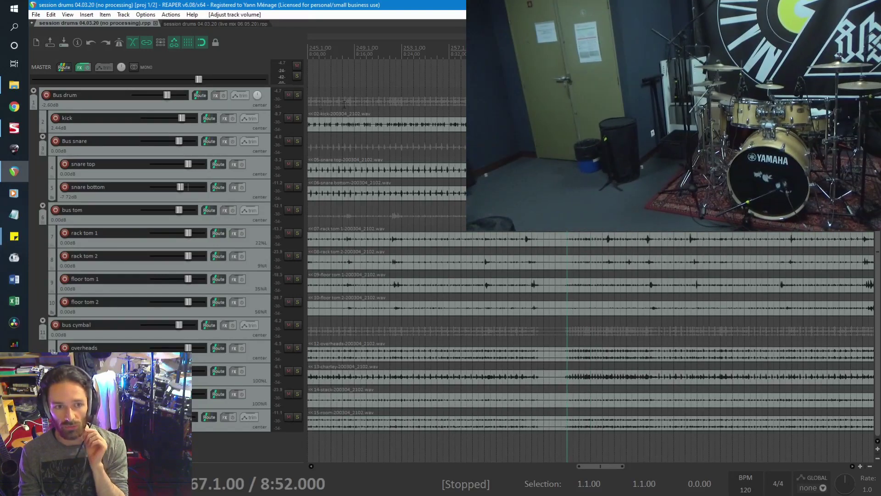
pyautogui.click(166, 152)
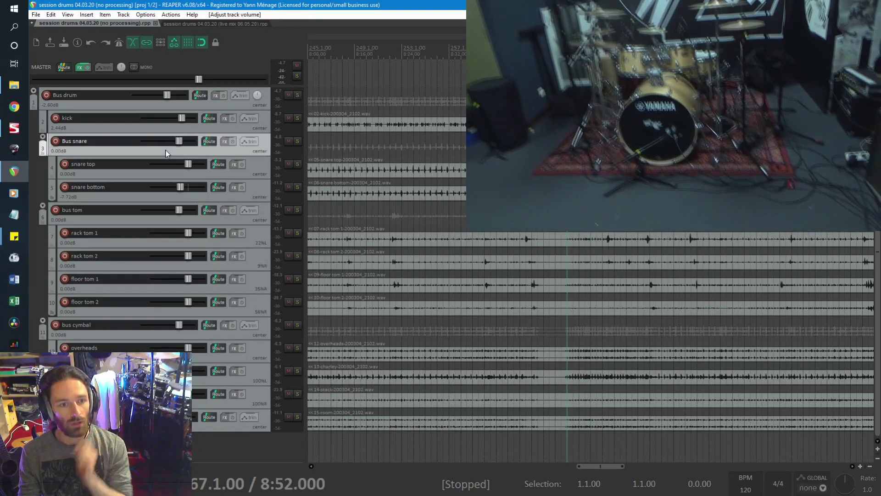
pyautogui.click(167, 130)
pyautogui.scroll(3, 611, 68)
pyautogui.scroll(-2, 611, 68)
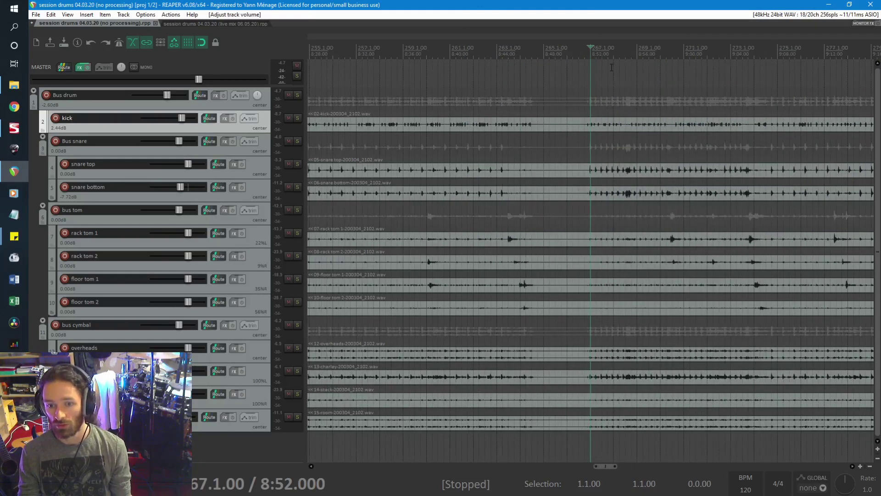
# Play the unprocessed drum mix from 8:52, at bar 267, through the first fills and stop playback
pyautogui.scroll(-3, 612, 67)
pyautogui.scroll(-3, 396, 95)
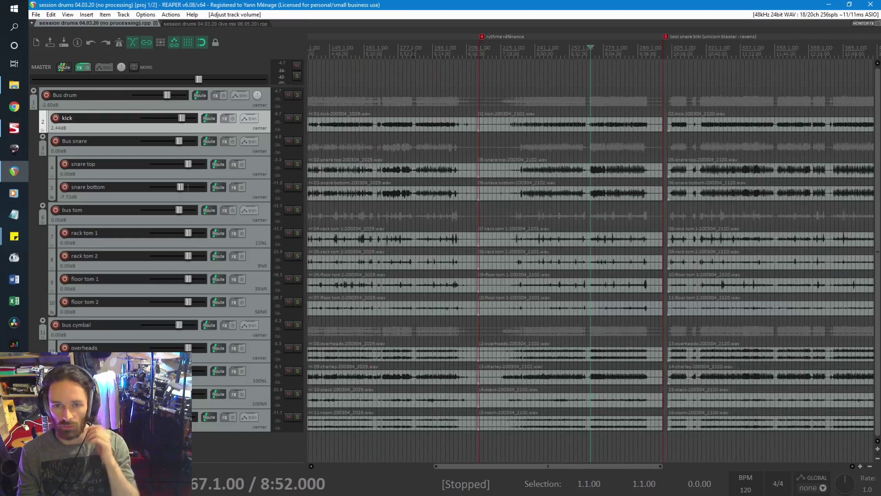
pyautogui.scroll(10, 596, 86)
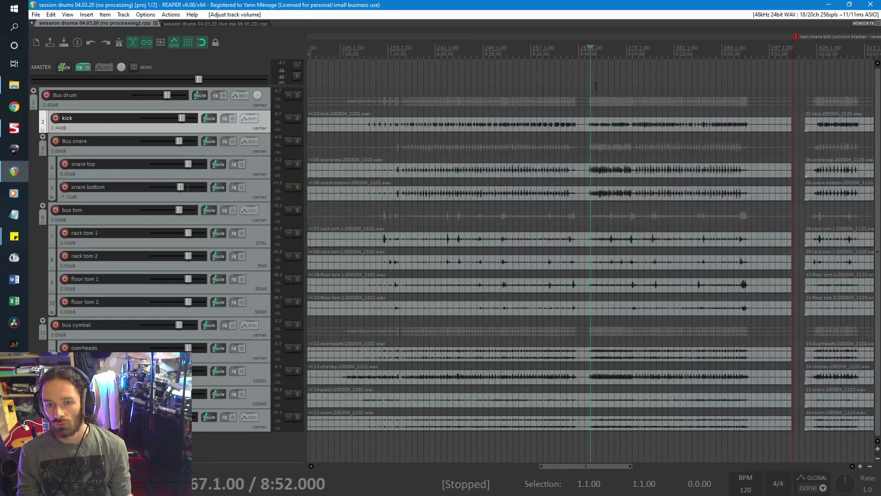
pyautogui.press('space')
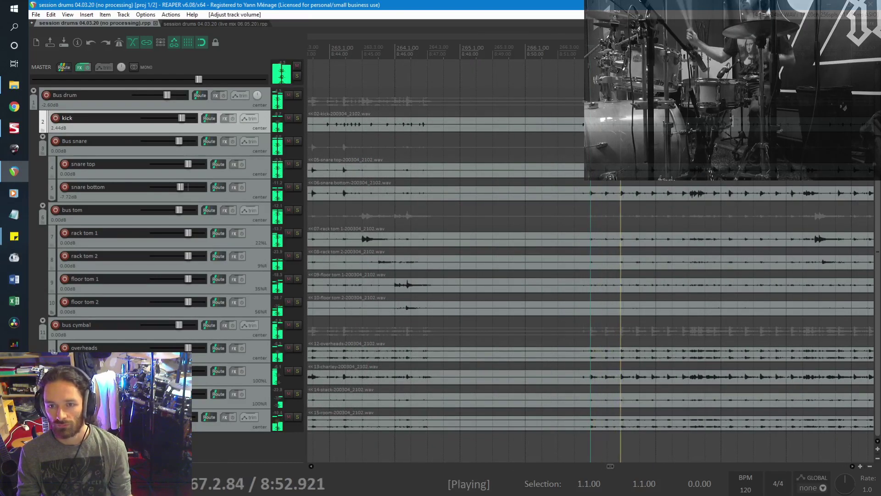
pyautogui.scroll(-2, 596, 86)
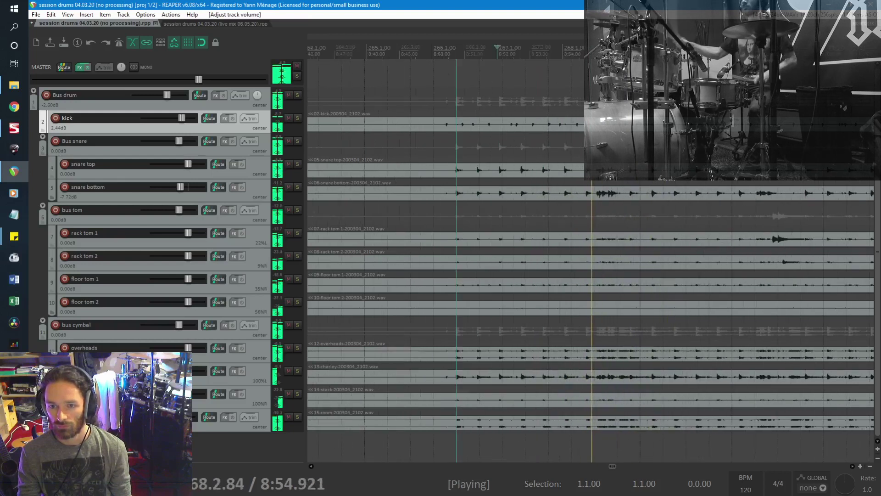
pyautogui.scroll(-2, 596, 87)
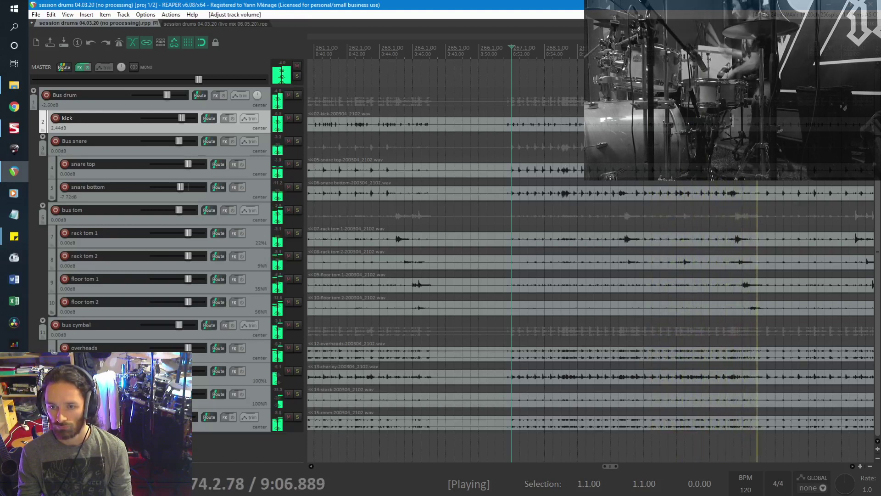
pyautogui.press('space')
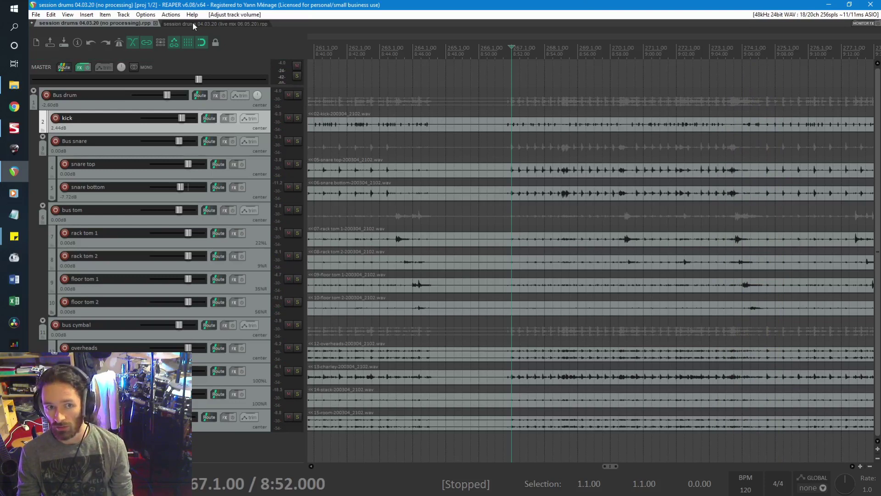
# Switch to the "live mix 06.05.20" project and play the processed drums from 8:52 for comparison
pyautogui.click(193, 24)
pyautogui.click(457, 51)
pyautogui.press('space')
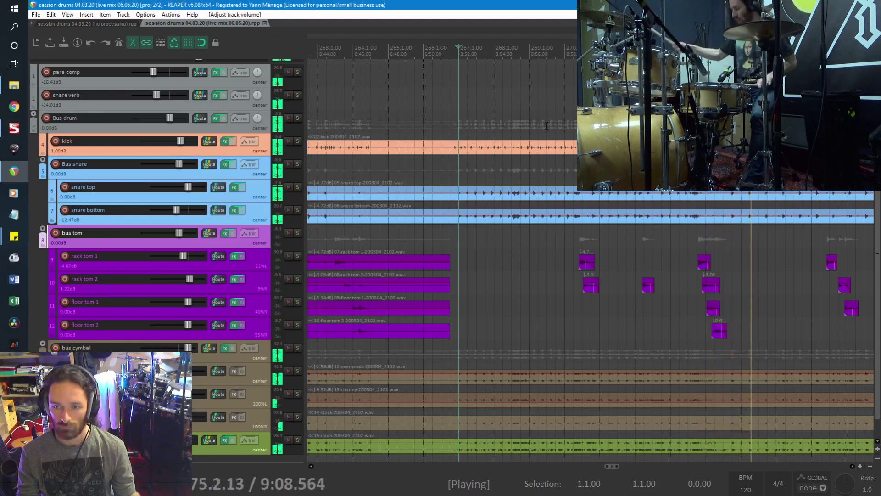
pyautogui.press('space')
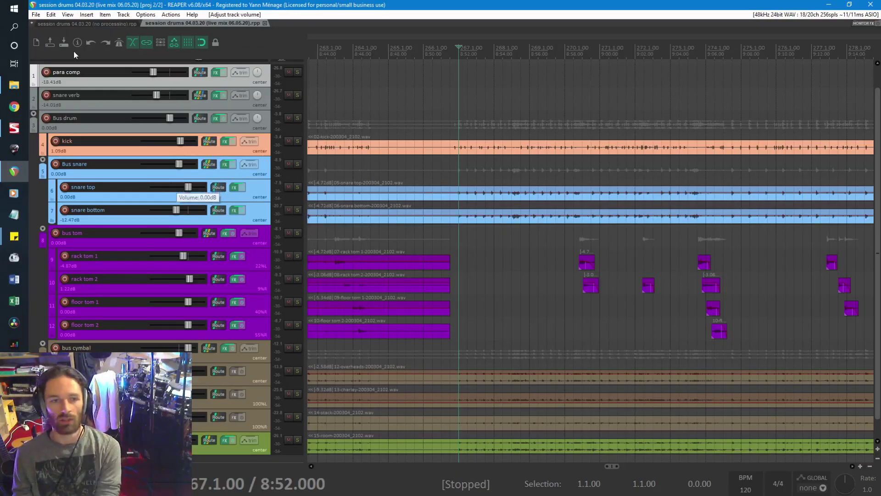
# Return to the "no processing" project, audition the kick track soloed from 8:52, and clear its solo
pyautogui.hotkey('ctrl', 'Tab')
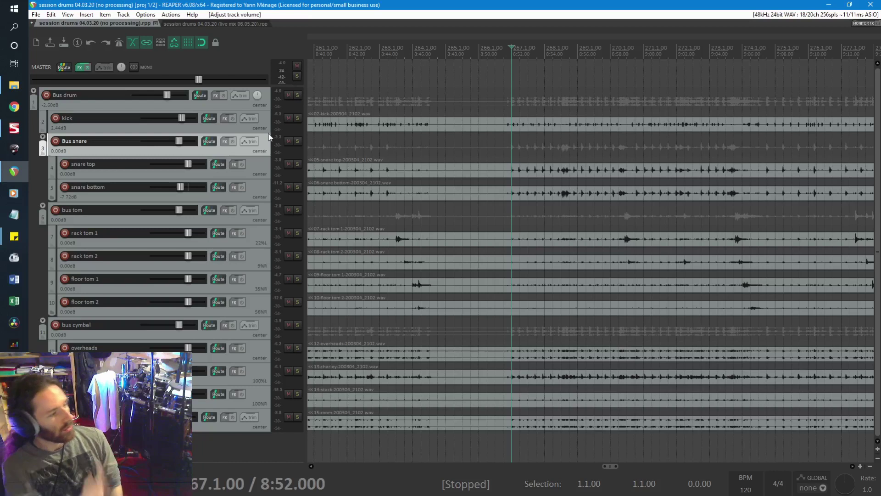
pyautogui.click(225, 125)
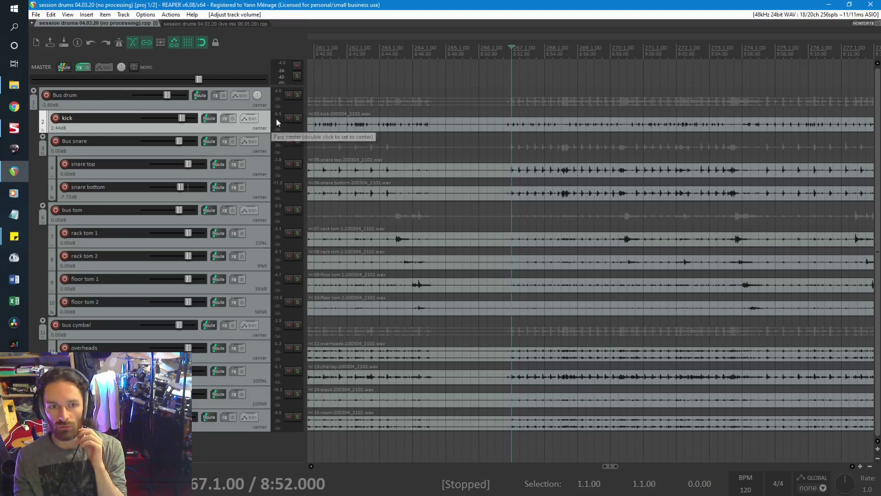
pyautogui.click(297, 118)
pyautogui.press('space')
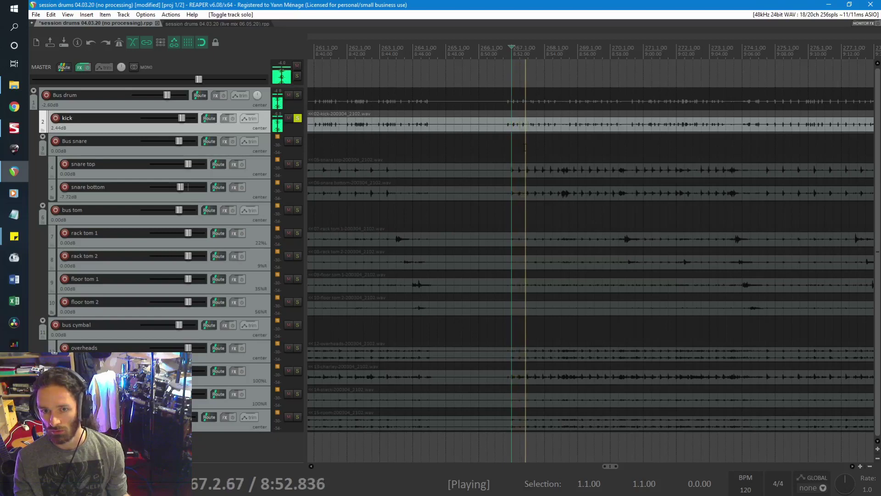
pyautogui.press('space')
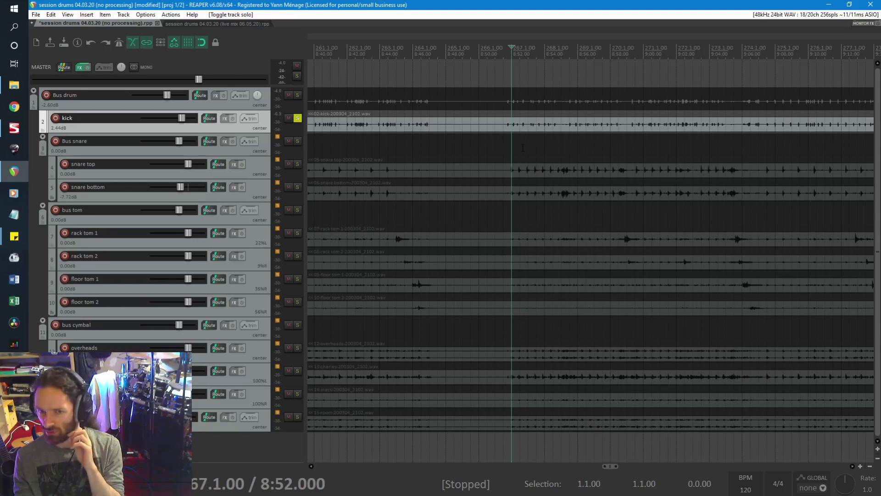
pyautogui.click(297, 119)
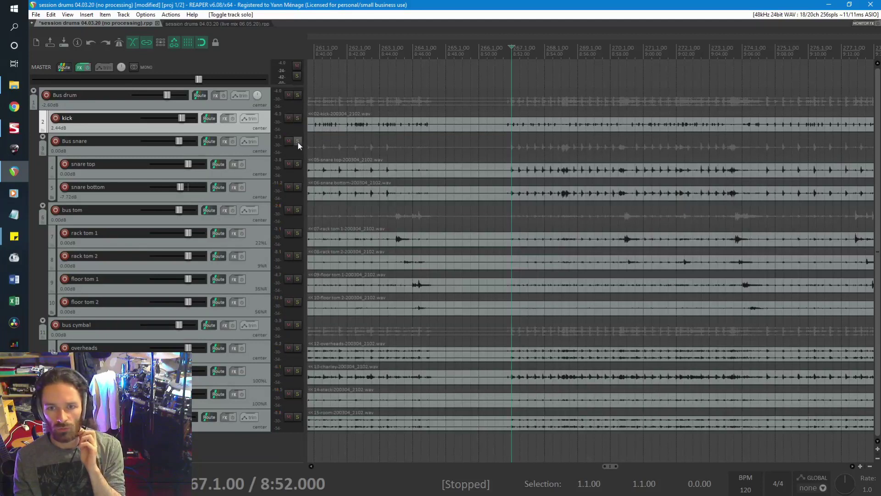
# Solo the snare bus and audition the snare top and snare bottom tracks one at a time from 8:52
pyautogui.click(298, 142)
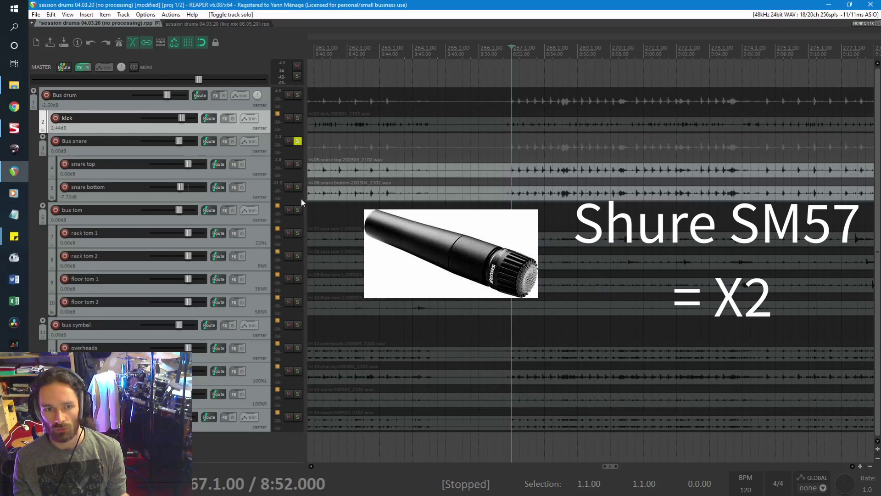
pyautogui.click(296, 167)
pyautogui.press('space')
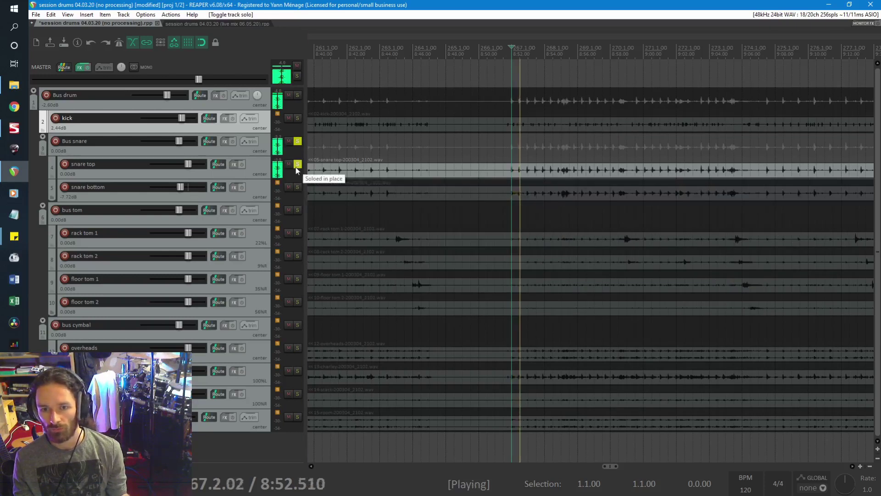
pyautogui.press('space')
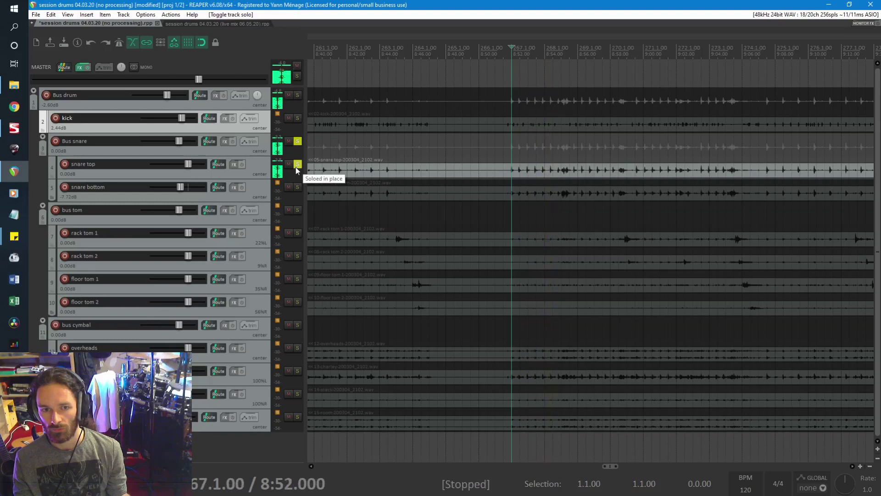
pyautogui.click(297, 187)
pyautogui.press('space')
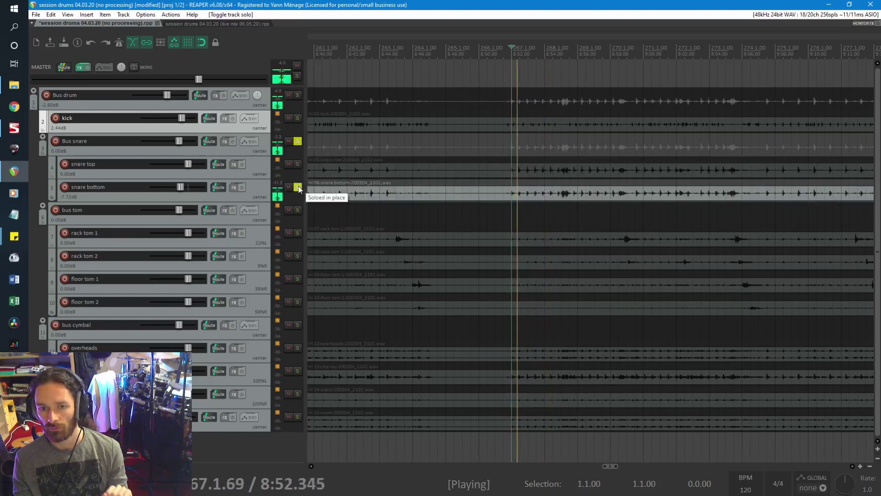
pyautogui.press('space')
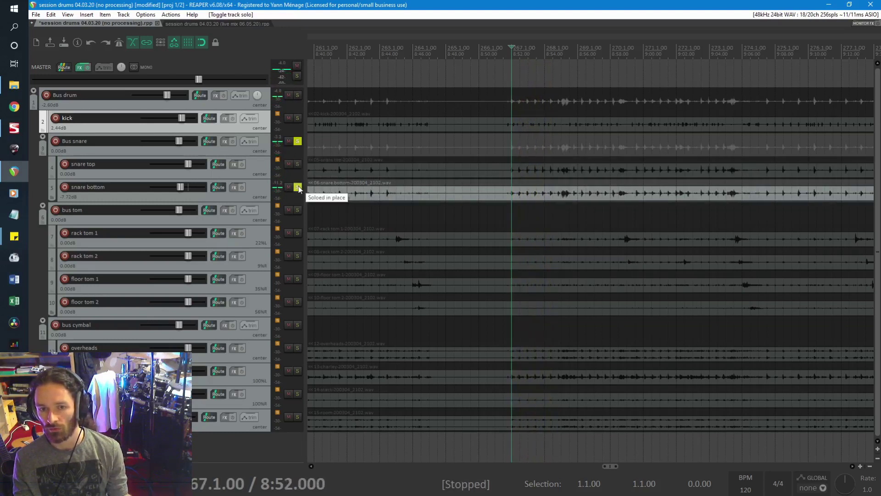
# Clear the snare bottom solo and audition both snare microphones together through the soloed snare bus
pyautogui.click(297, 187)
pyautogui.press('space')
pyautogui.press('space')
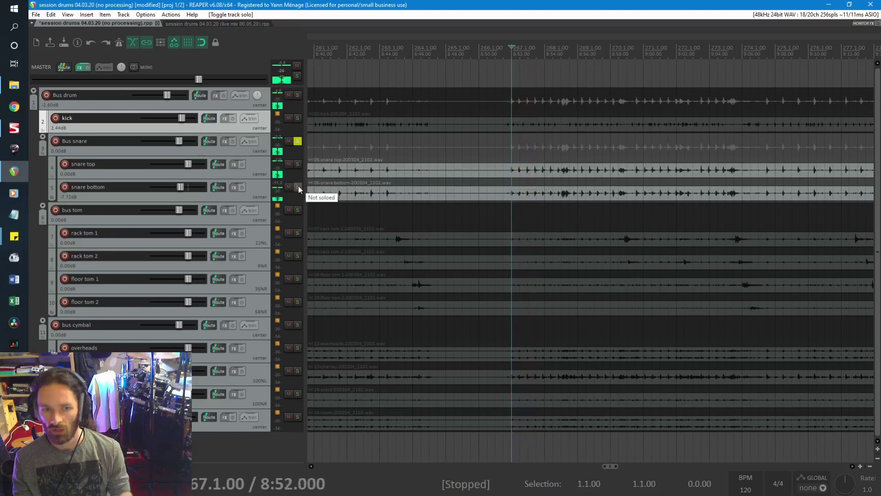
# Find the take after the "test snare bibi (unicorn blaster - ravens)" marker and play its soloed snare bus
pyautogui.click(635, 170)
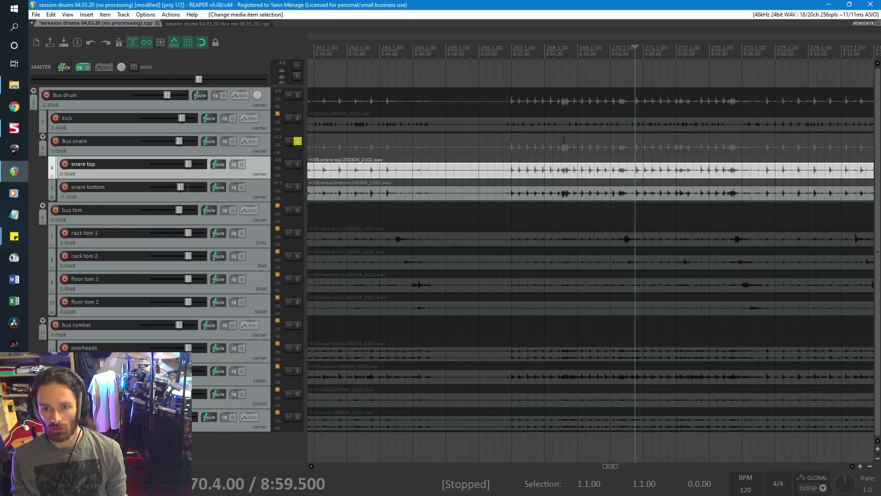
pyautogui.scroll(-3, 587, 153)
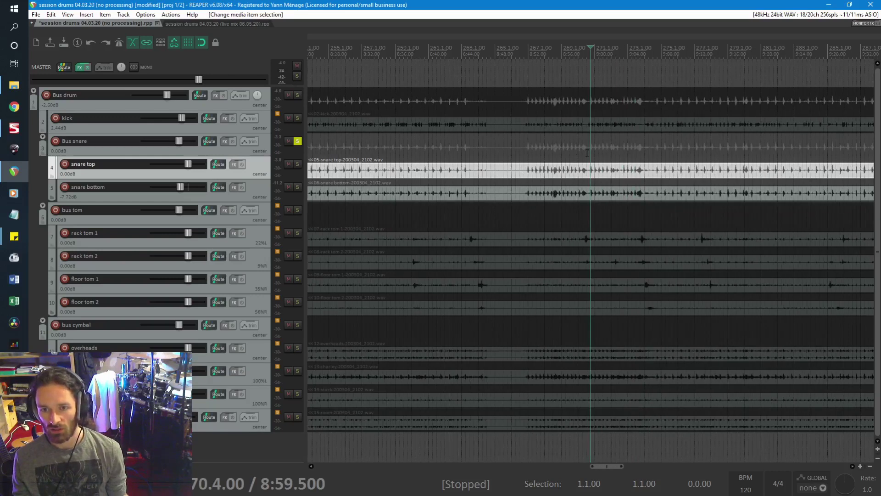
pyautogui.click(612, 174)
pyautogui.scroll(2, 545, 162)
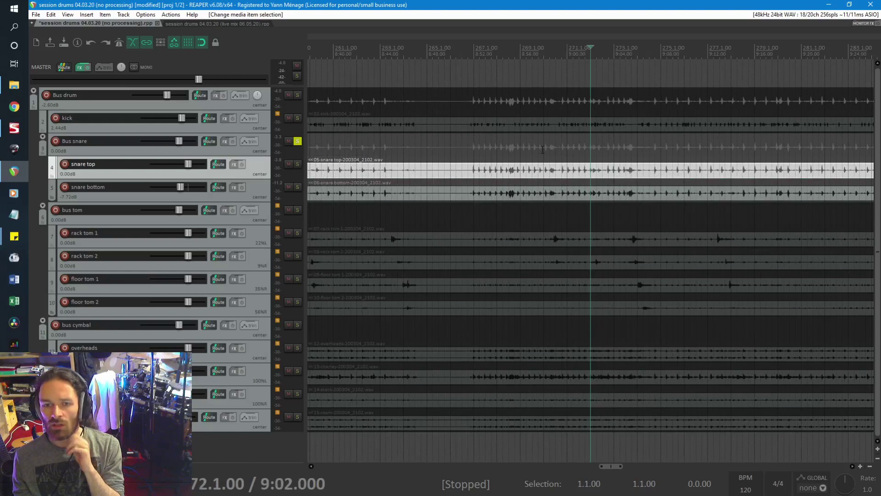
pyautogui.click(516, 147)
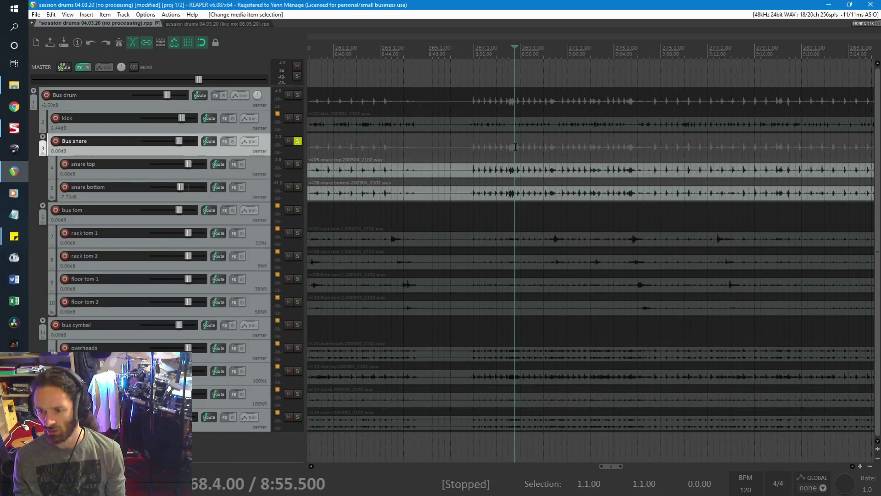
pyautogui.scroll(-3, 663, 140)
pyautogui.hscroll(5, 663, 140)
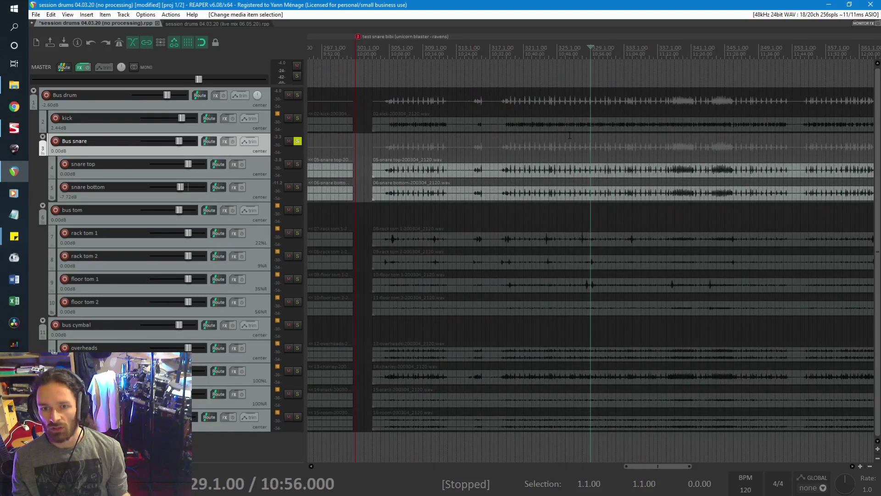
pyautogui.click(517, 142)
pyautogui.press('space')
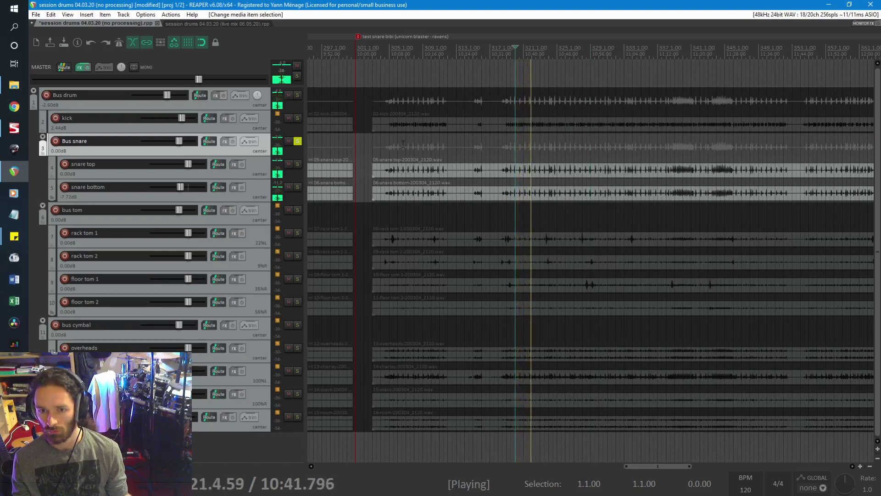
pyautogui.press('space')
# Clear the solo on the snare bus and solo the tom bus instead
pyautogui.hscroll(-3, 466, 158)
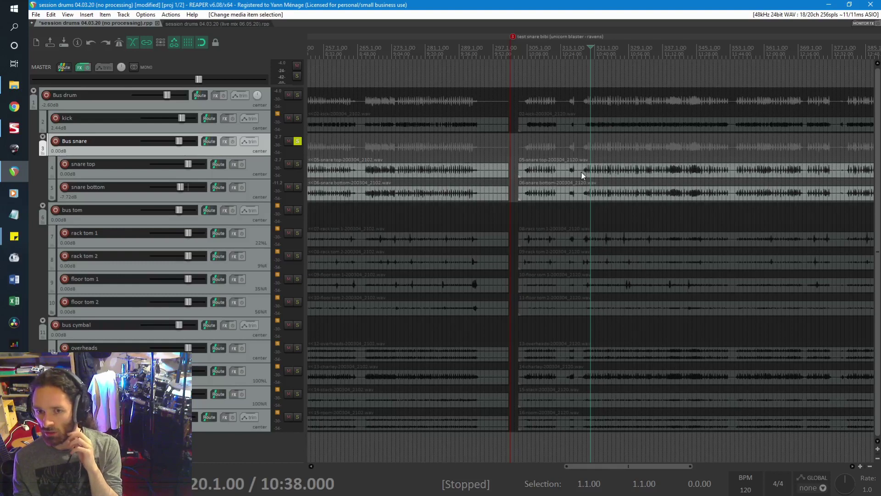
pyautogui.click(297, 141)
pyautogui.click(298, 210)
# Look through the soloed tom tracks in the earlier takes for a tom passage, placing the edit cursor at 2:27 and selecting rack tom 1
pyautogui.click(667, 241)
pyautogui.scroll(2, 667, 240)
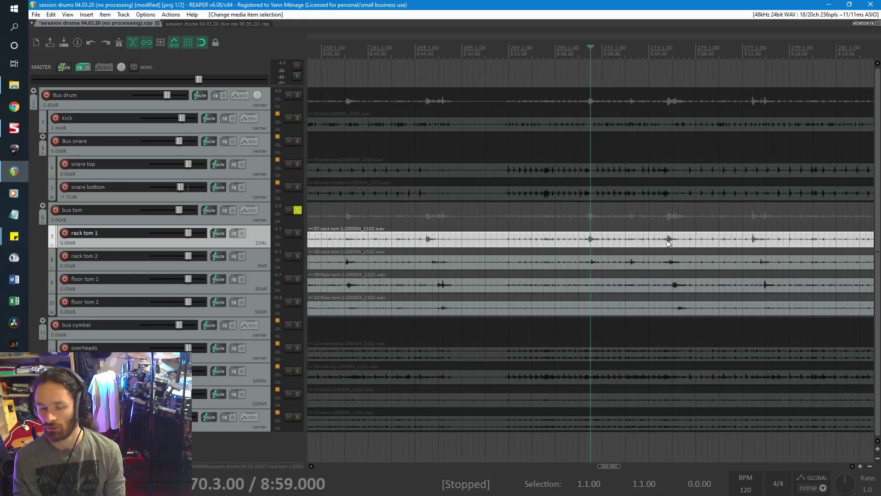
pyautogui.click(665, 238)
pyautogui.scroll(-3, 665, 238)
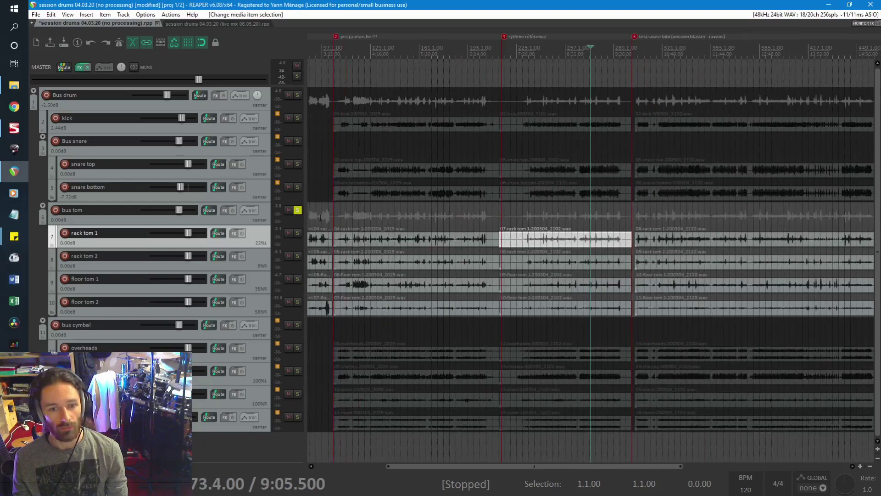
pyautogui.click(320, 216)
pyautogui.scroll(4, 414, 238)
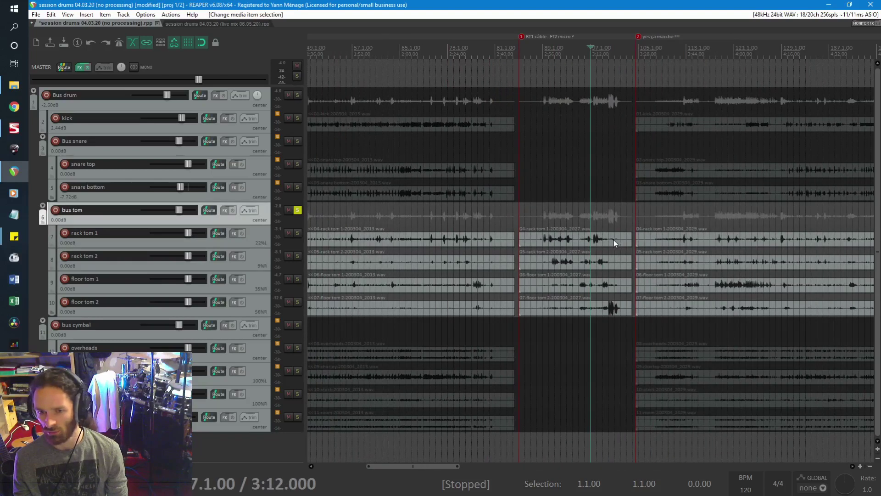
pyautogui.click(609, 224)
pyautogui.scroll(3, 621, 224)
pyautogui.scroll(-3, 620, 223)
pyautogui.click(367, 216)
pyautogui.scroll(5, 648, 238)
pyautogui.click(711, 218)
pyautogui.click(721, 217)
pyautogui.scroll(-2, 721, 218)
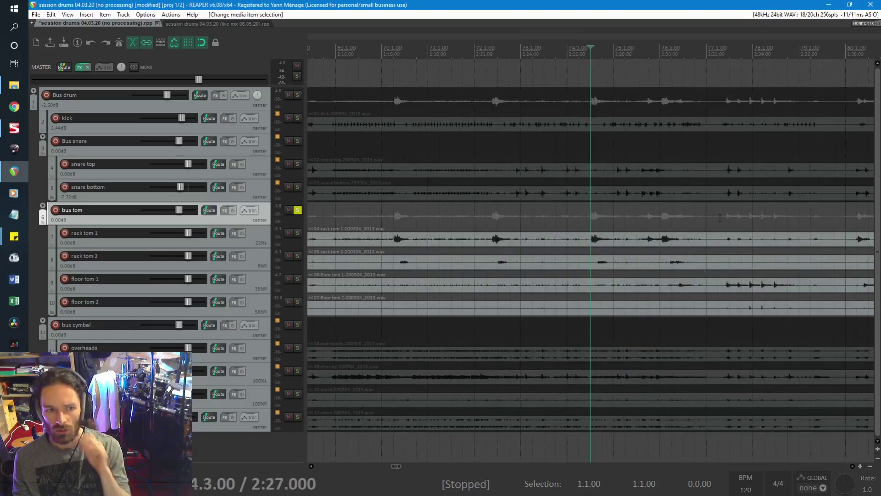
pyautogui.click(213, 242)
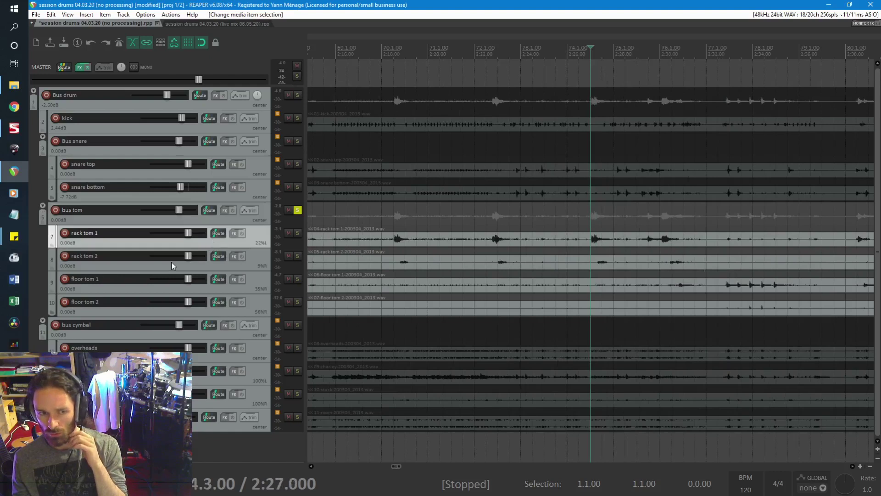
# Go through the rack tom 1, floor tom 1 and rack tom 2 tracks by selecting them in turn
pyautogui.click(171, 263)
pyautogui.click(164, 245)
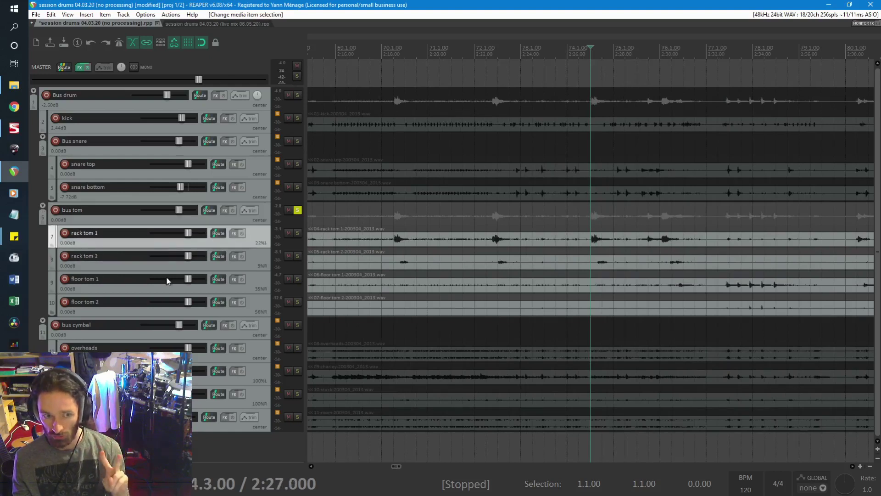
pyautogui.click(167, 291)
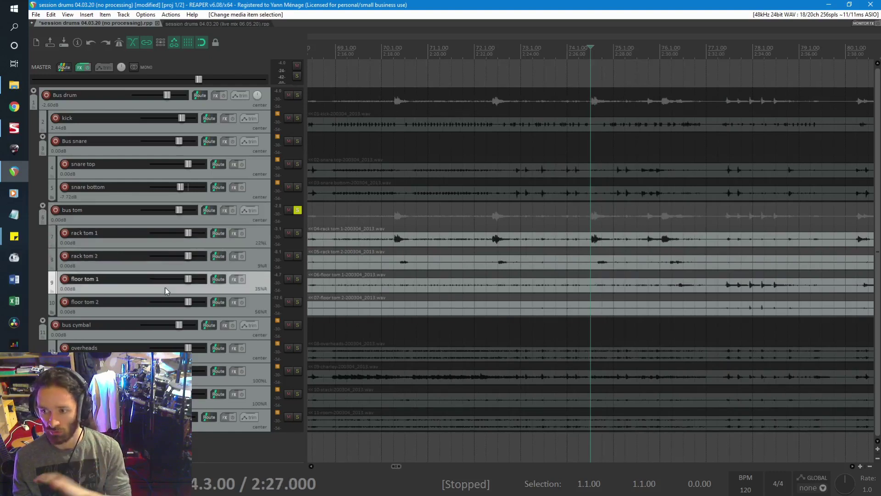
pyautogui.click(162, 267)
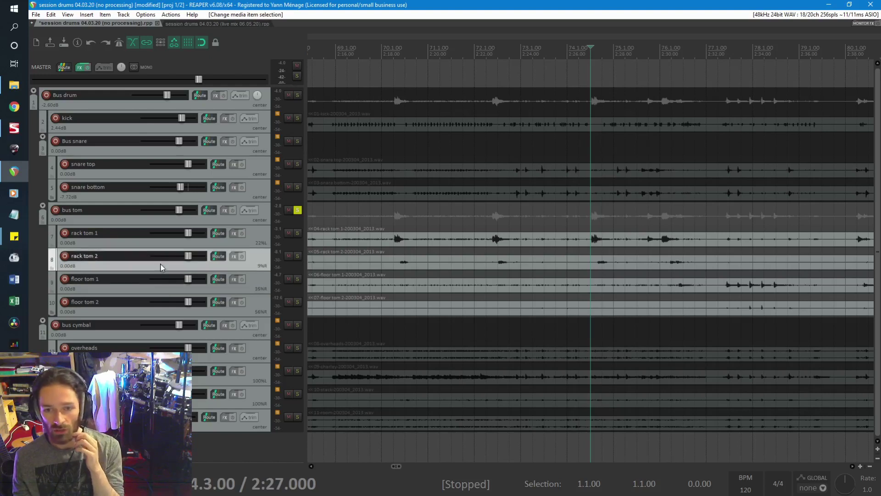
# Solo rack tom 2 inside the soloed tom bus and play it from 2:26.500
pyautogui.click(577, 213)
pyautogui.click(298, 257)
pyautogui.press('space')
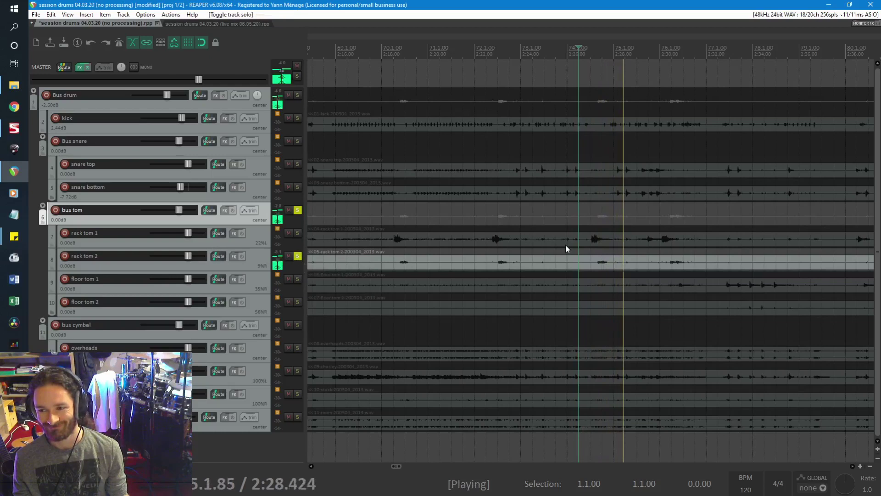
pyautogui.scroll(-3, 566, 244)
pyautogui.scroll(-3, 661, 241)
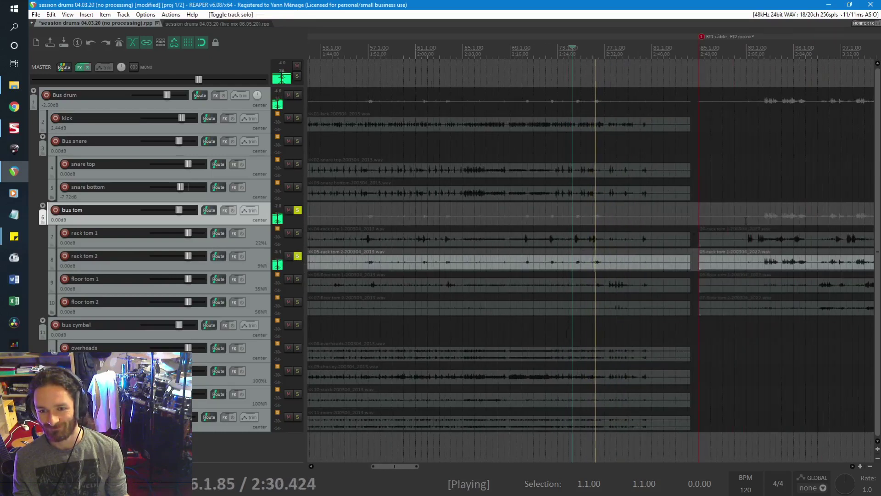
pyautogui.press('space')
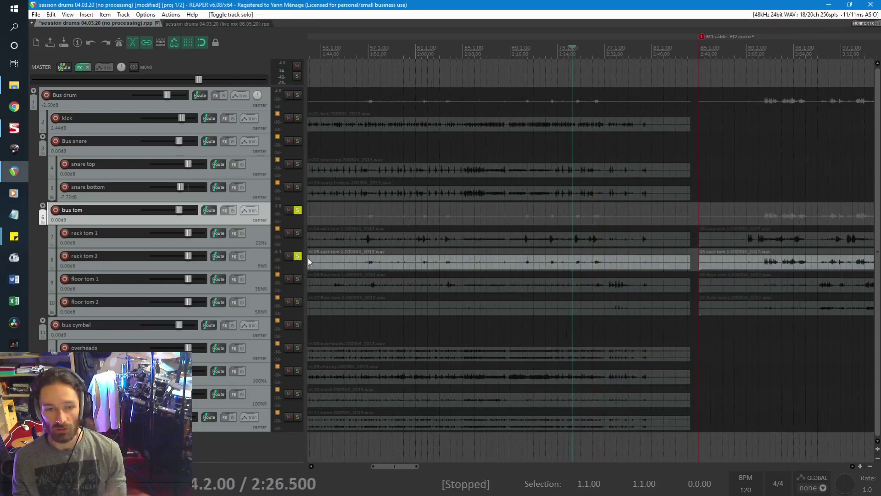
# Move the solo to rack tom 1, play it from 2:26.500 and clear its solo
pyautogui.keyDown('ctrl'); pyautogui.click(297, 233); pyautogui.keyUp('ctrl')
pyautogui.press('space')
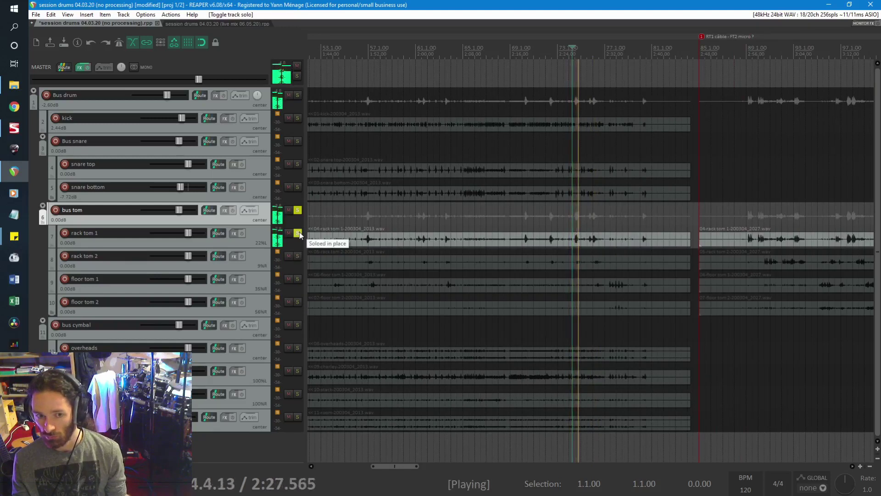
pyautogui.press('space')
pyautogui.click(298, 233)
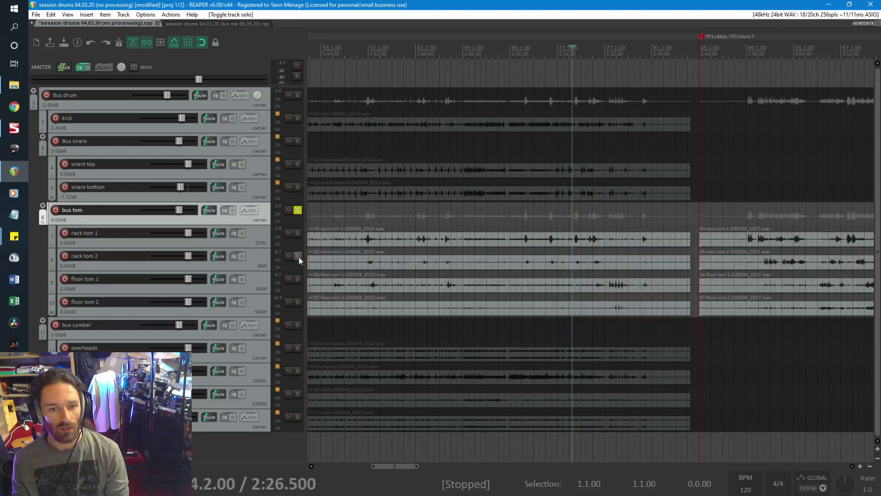
# Solo rack tom 2, examine its hits around 2:59 in the take after the cable-change marker, and clear its solo
pyautogui.click(297, 256)
pyautogui.click(764, 192)
pyautogui.scroll(2, 765, 192)
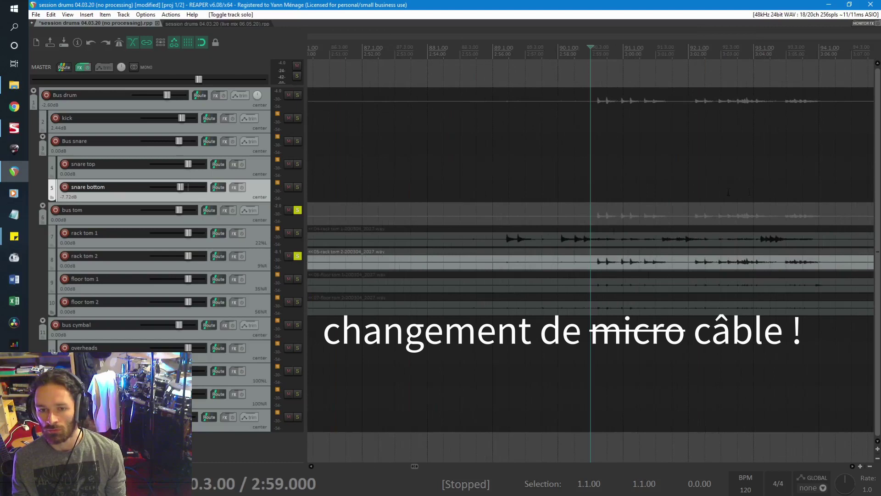
pyautogui.scroll(2, 713, 192)
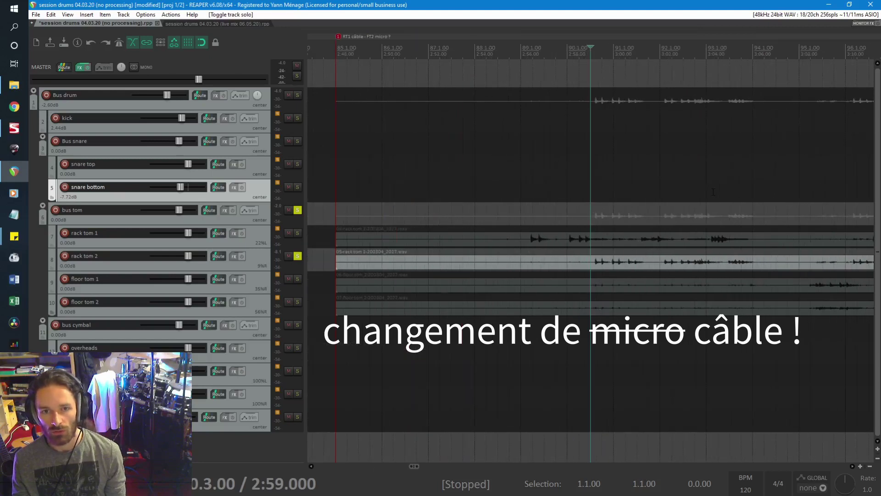
pyautogui.scroll(-6, 713, 192)
pyautogui.click(298, 255)
# Solo floor tom 2 and play its hits near the end of the earlier take from 2:32
pyautogui.click(299, 278)
pyautogui.click(298, 278)
pyautogui.click(298, 302)
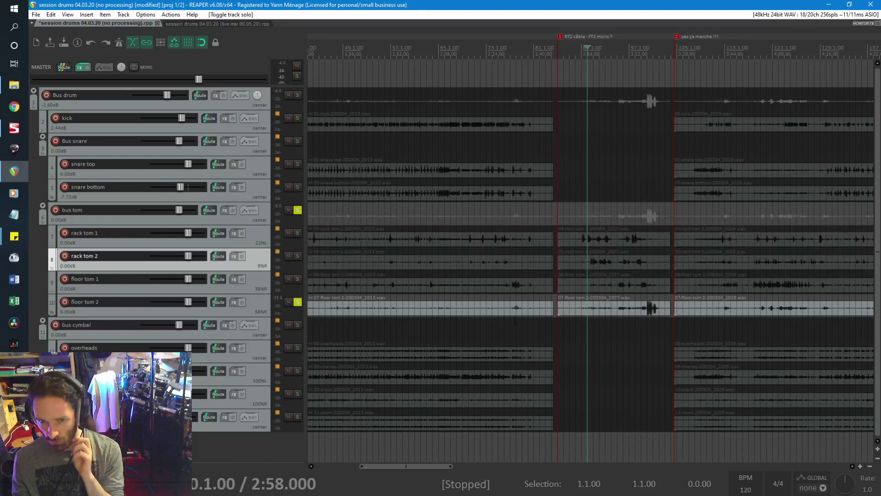
pyautogui.click(532, 326)
pyautogui.scroll(4, 531, 326)
pyautogui.click(581, 325)
pyautogui.click(570, 322)
pyautogui.press('space')
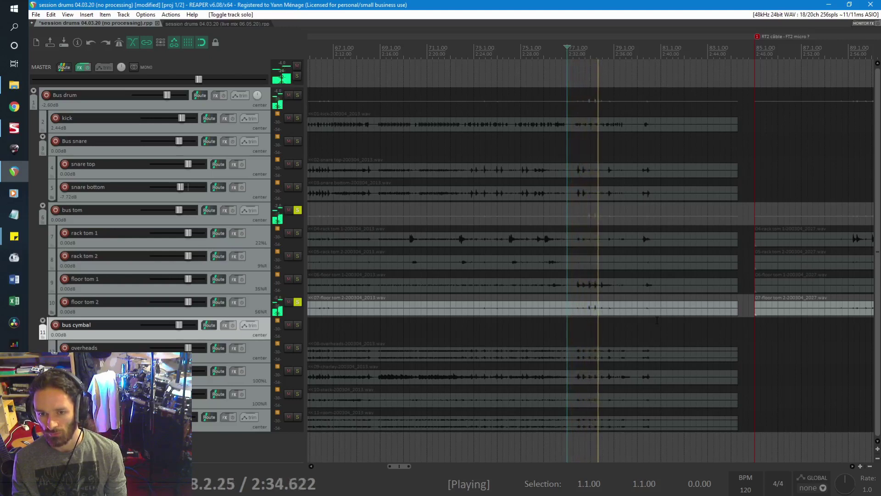
pyautogui.scroll(-2, 657, 320)
pyautogui.press('space')
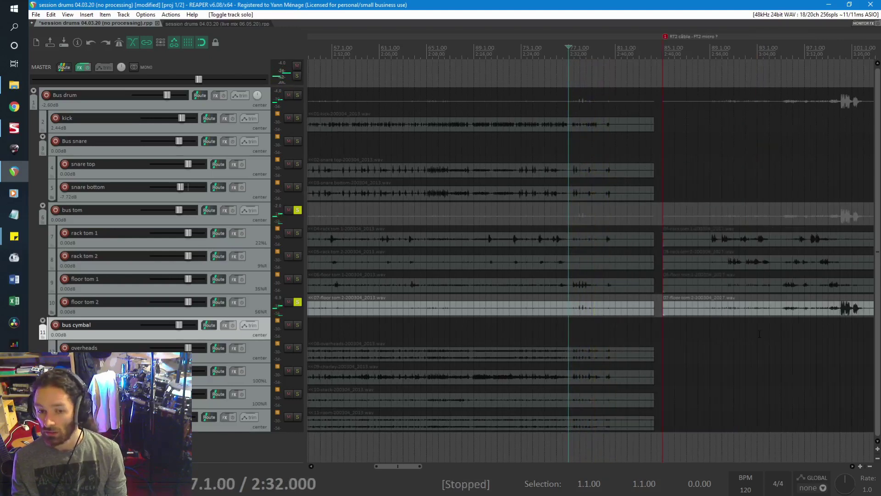
# Play the soloed floor tom 2 from 3:18, at its loud hits before the "yes ça marche !!!" marker
pyautogui.click(840, 327)
pyautogui.scroll(2, 662, 338)
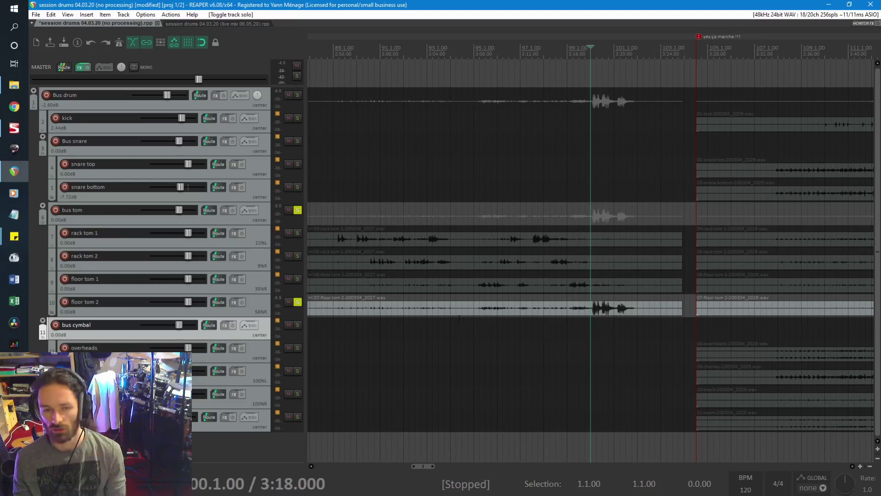
pyautogui.scroll(2, 406, 301)
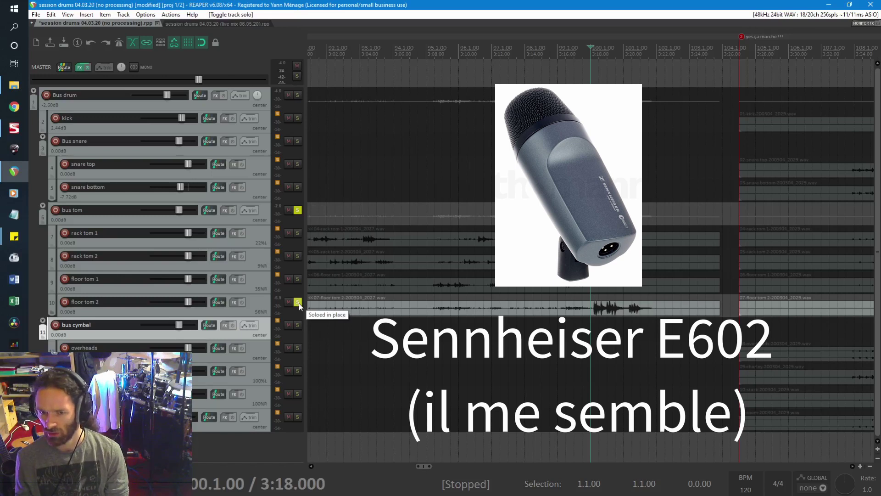
pyautogui.press('space')
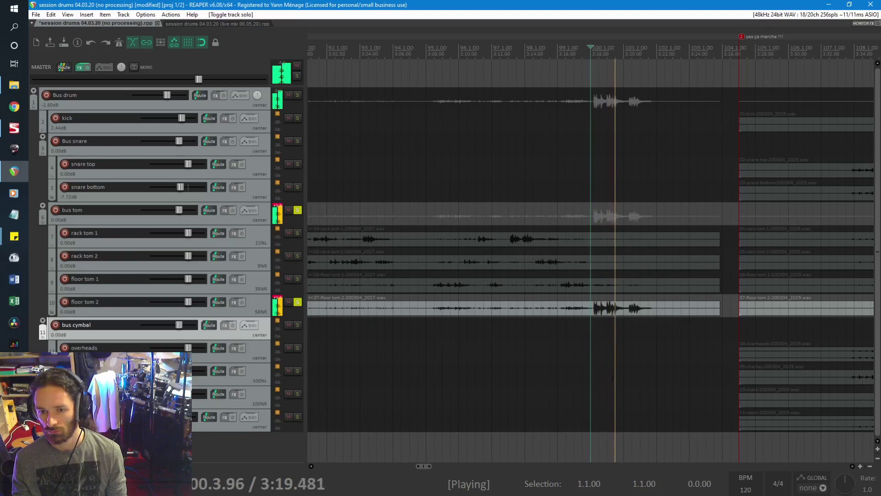
pyautogui.press('space')
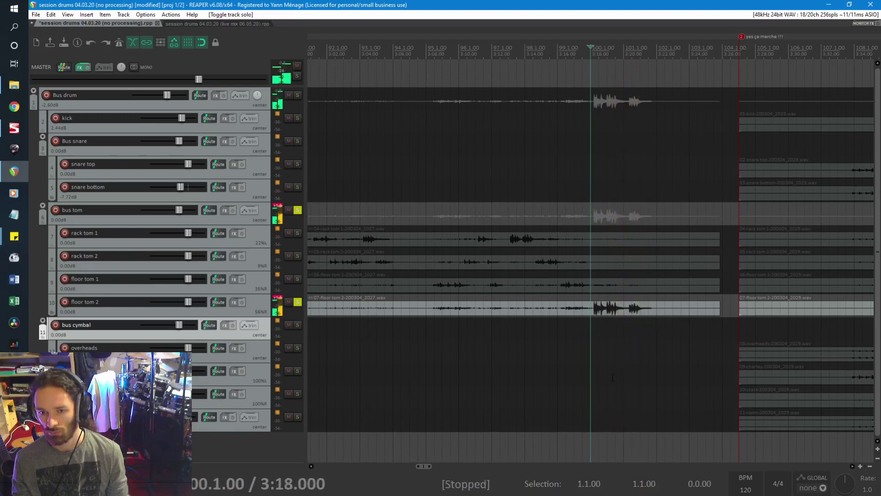
# Switch the solo from the toms to the cymbal bus and select the overheads item at 3:42
pyautogui.click(298, 324)
pyautogui.keyDown('ctrl'); pyautogui.click(296, 323); pyautogui.keyUp('ctrl')
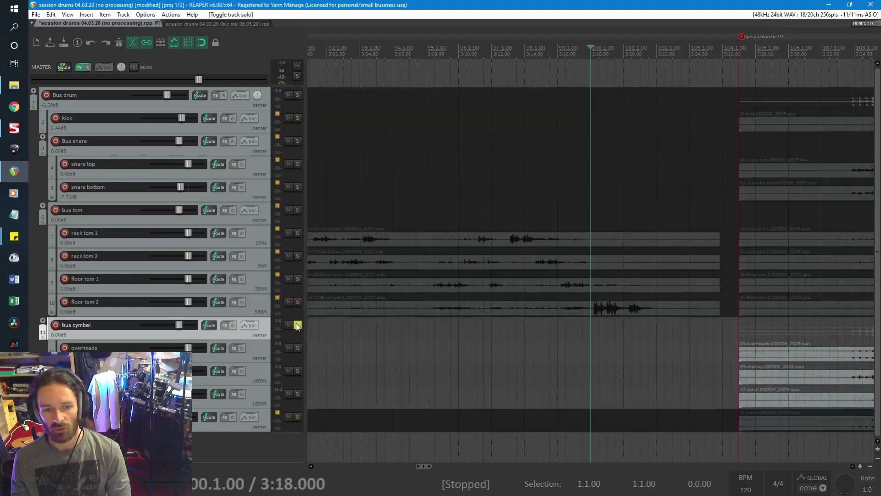
pyautogui.click(221, 356)
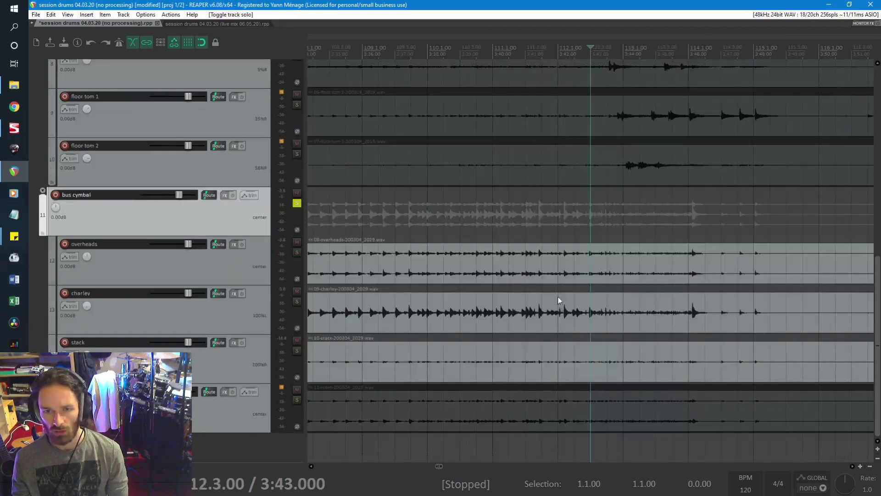
pyautogui.click(557, 279)
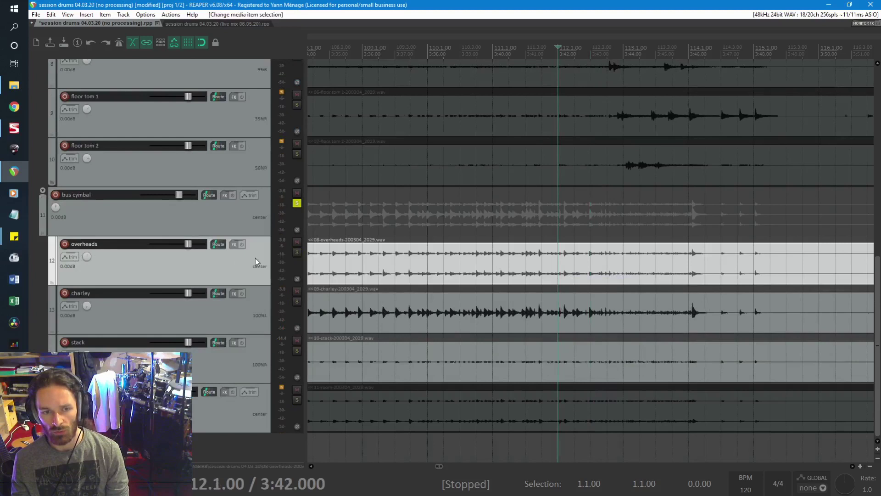
# Undo the record arming of the overheads track and clear the cymbal bus solo
pyautogui.click(65, 244)
pyautogui.scroll(-1, 464, 281)
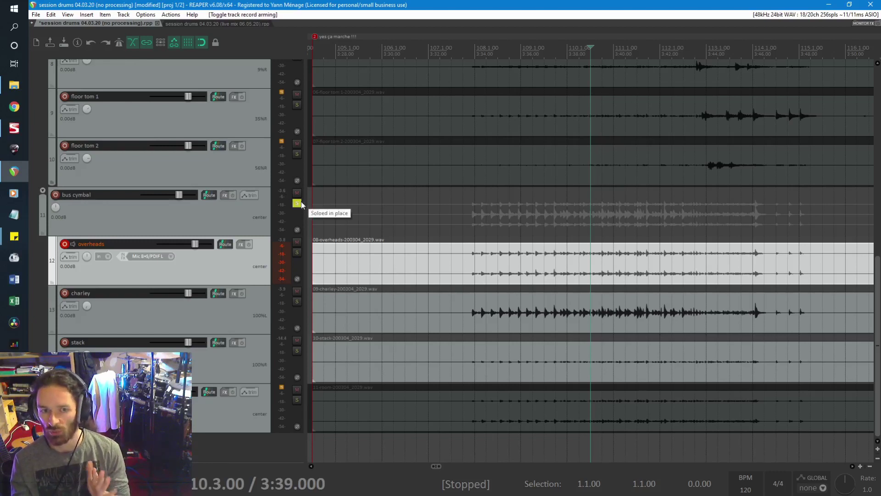
pyautogui.hotkey('ctrl', 'z')
pyautogui.hotkey('ctrl', 'z')
pyautogui.hotkey('ctrl', 'z')
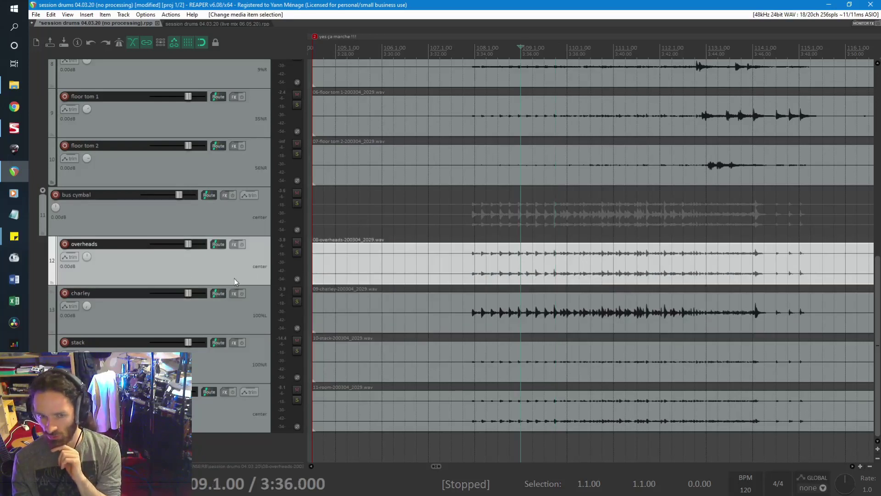
# Select the charley item and the stack item in turn, placing the edit cursor at 3:33.500
pyautogui.click(241, 309)
pyautogui.click(555, 314)
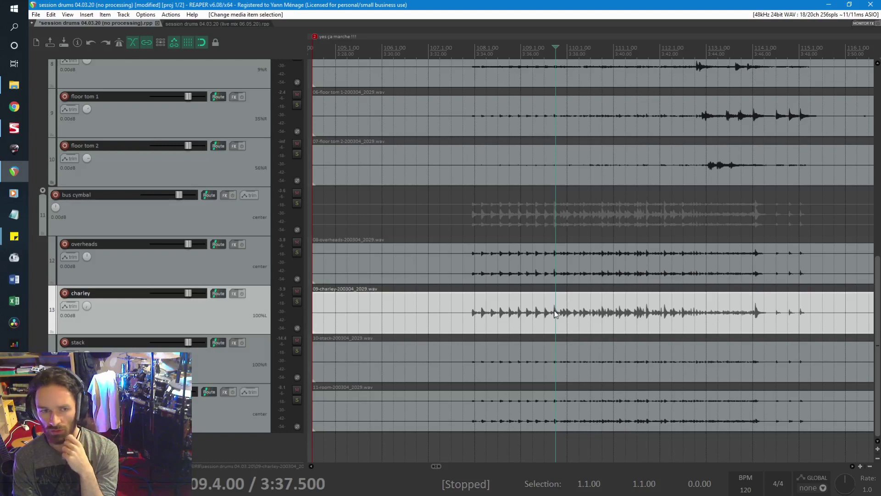
pyautogui.click(603, 361)
pyautogui.click(467, 352)
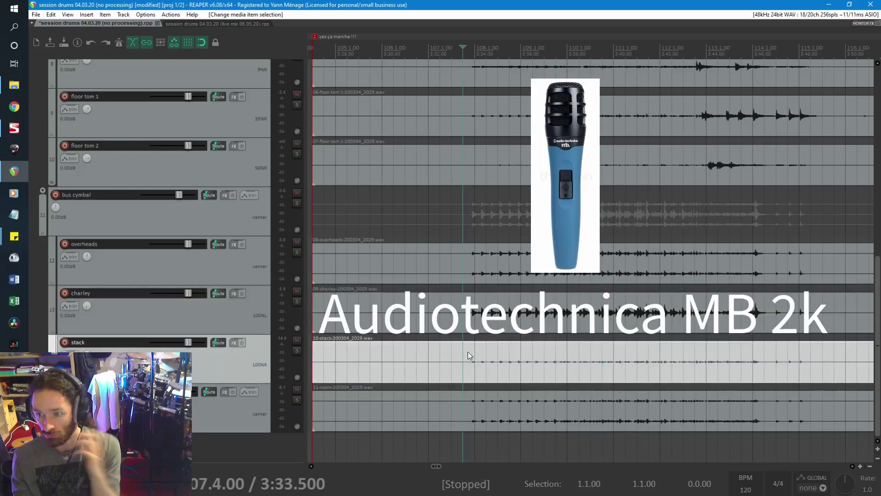
# Solo the stack track and play it from about 3:35 and from about 3:58
pyautogui.click(499, 361)
pyautogui.click(297, 351)
pyautogui.press('space')
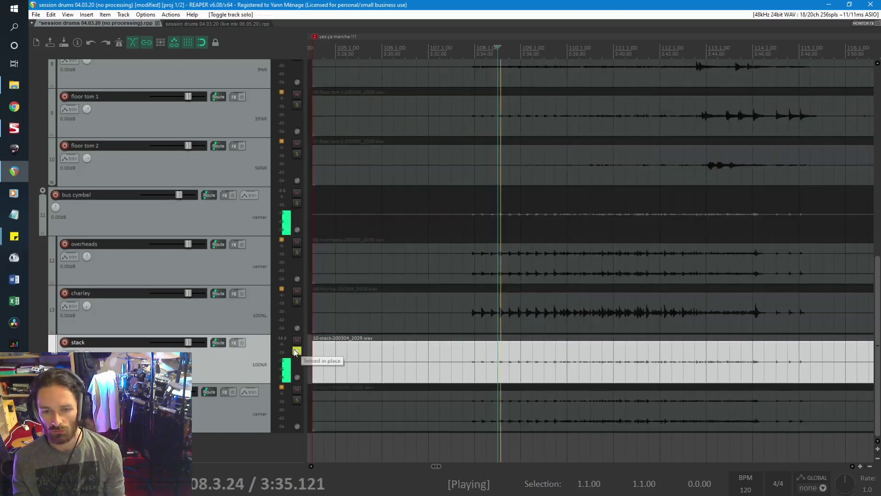
pyautogui.scroll(-5, 766, 346)
pyautogui.click(656, 342)
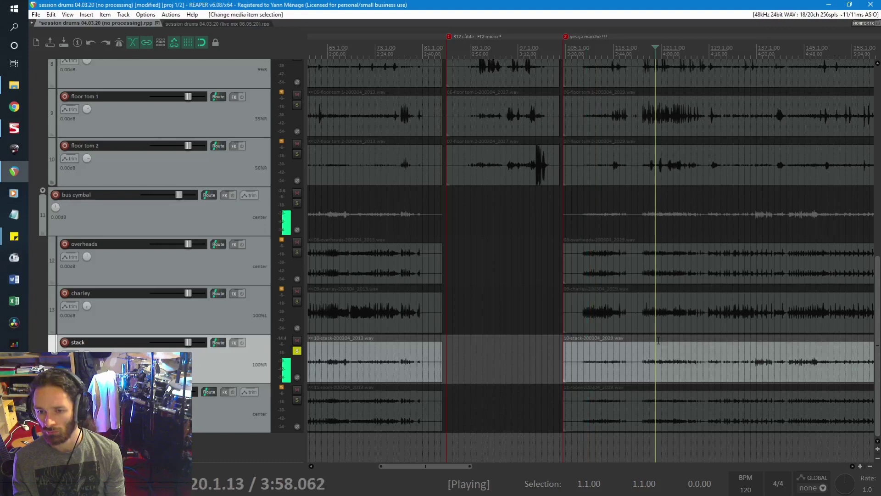
# Play the soloed stack track from 4:32, stop playback and clear its solo
pyautogui.scroll(2, 664, 341)
pyautogui.click(733, 335)
pyautogui.click(734, 342)
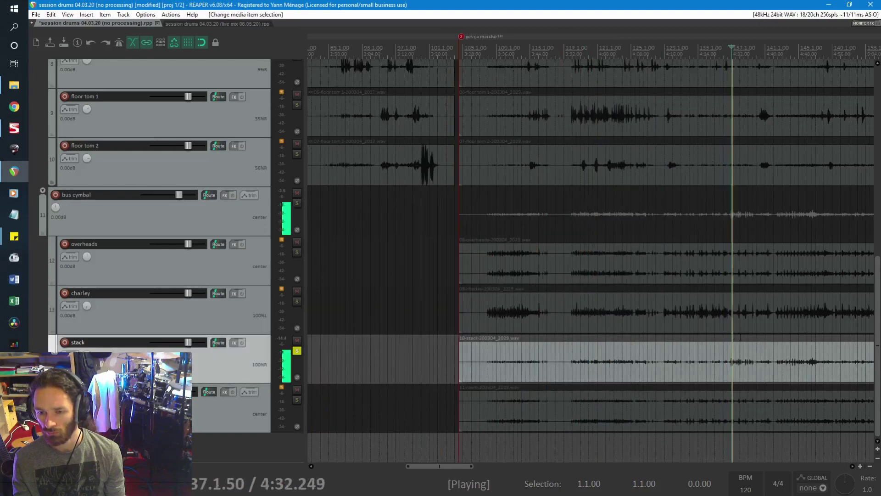
pyautogui.scroll(3, 814, 349)
pyautogui.press('space')
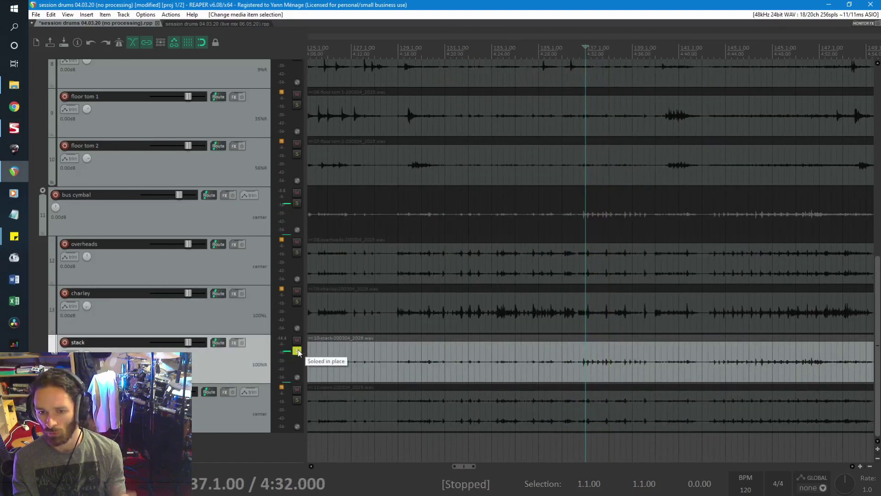
pyautogui.click(297, 351)
# Solo the room track and play it from 3:57
pyautogui.scroll(-3, 460, 330)
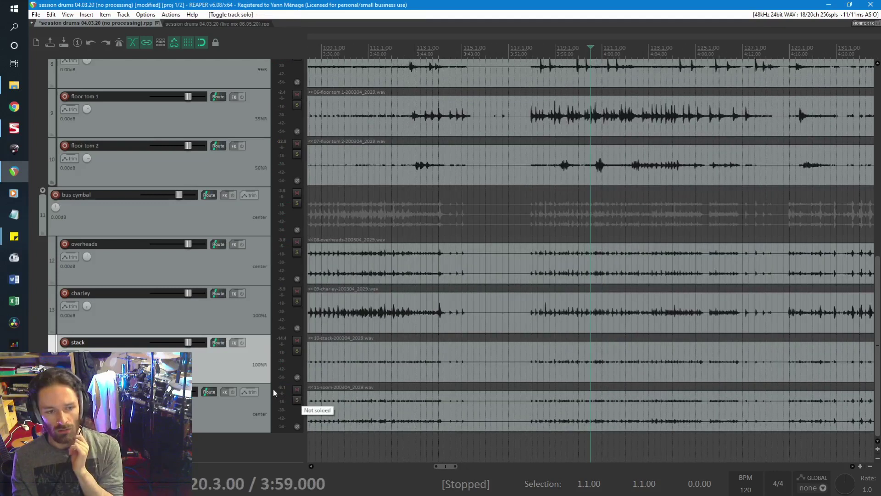
pyautogui.click(297, 400)
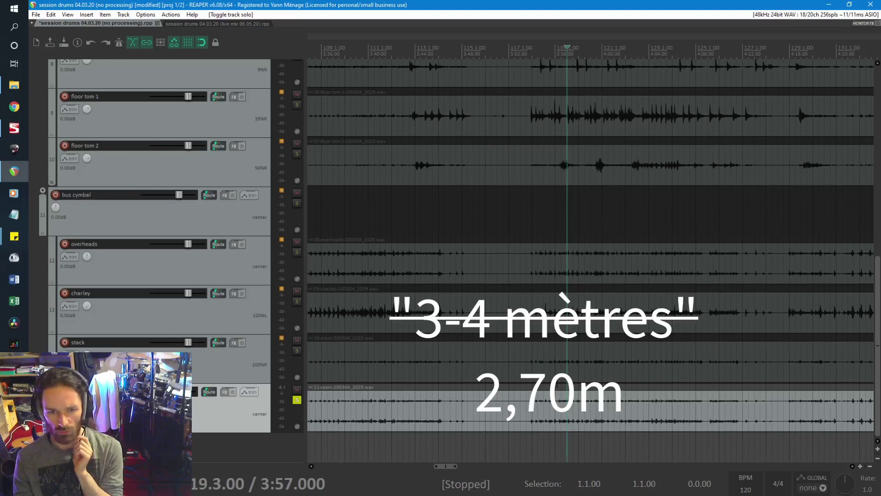
pyautogui.press('space')
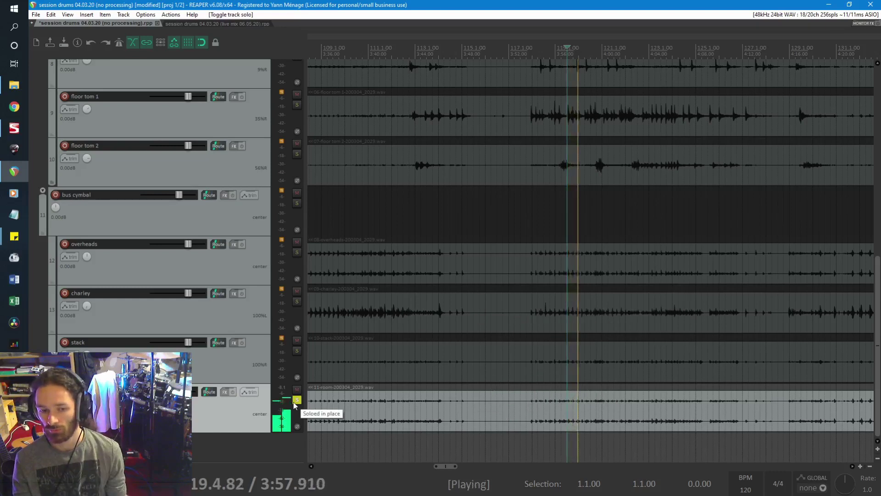
# Play the soloed room track from later points up to 4:18, clear its solo and return to the full track list
pyautogui.click(697, 390)
pyautogui.click(814, 387)
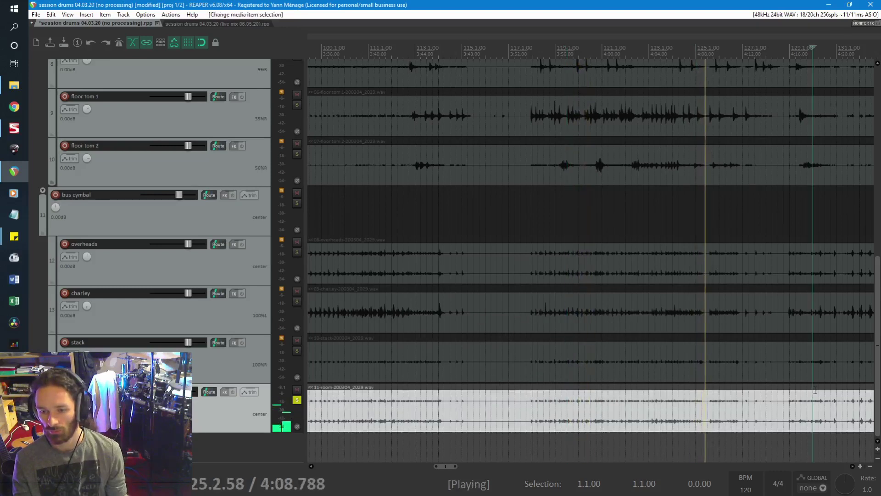
pyautogui.scroll(-2, 816, 388)
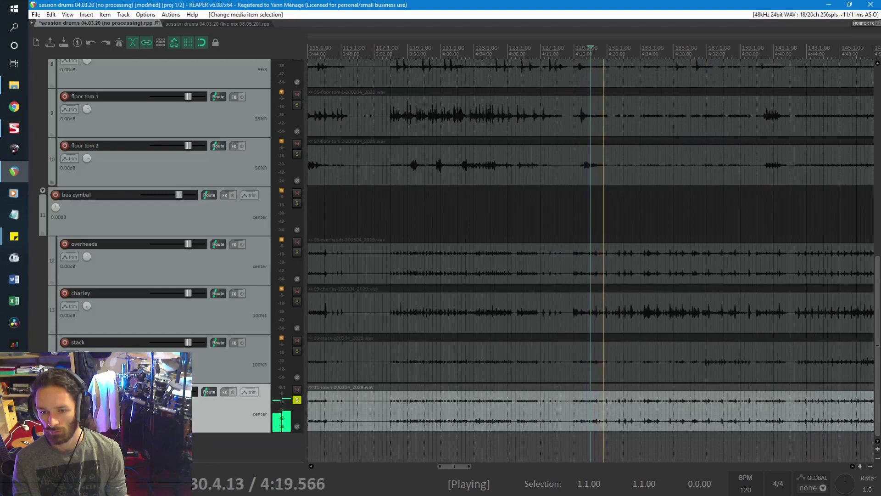
pyautogui.press('space')
pyautogui.click(297, 400)
pyautogui.scroll(5, 296, 204)
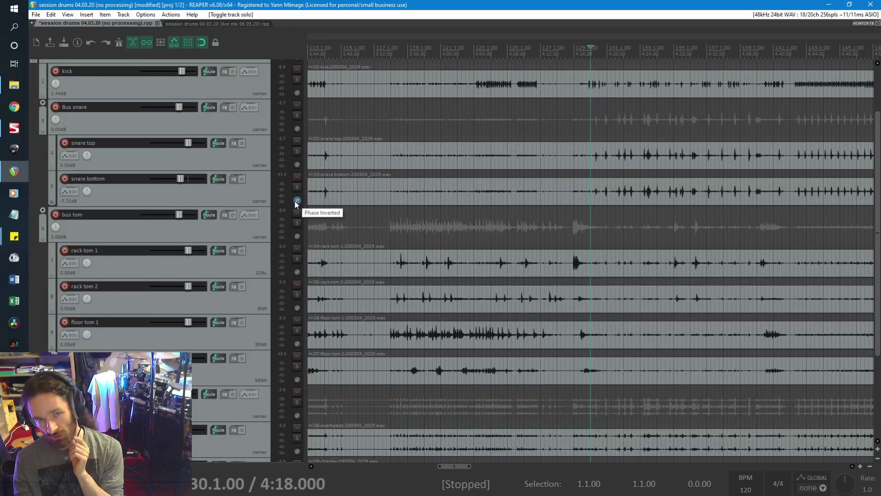
pyautogui.scroll(-2, 241, 235)
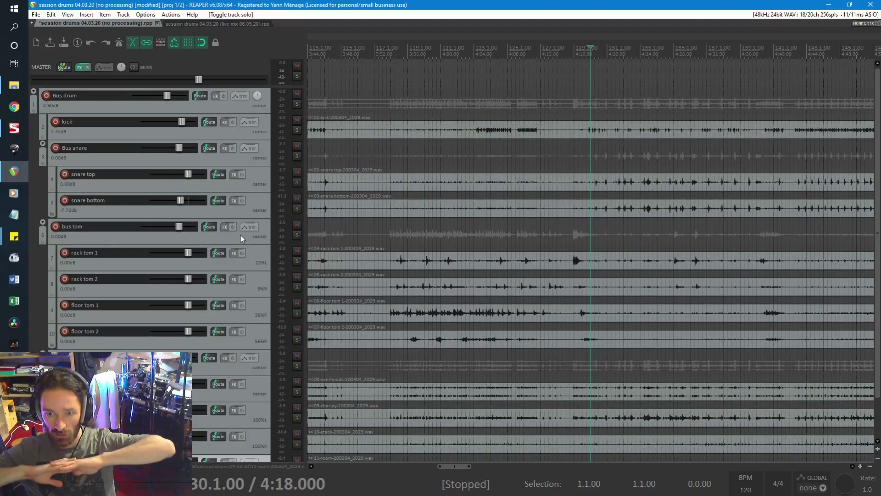